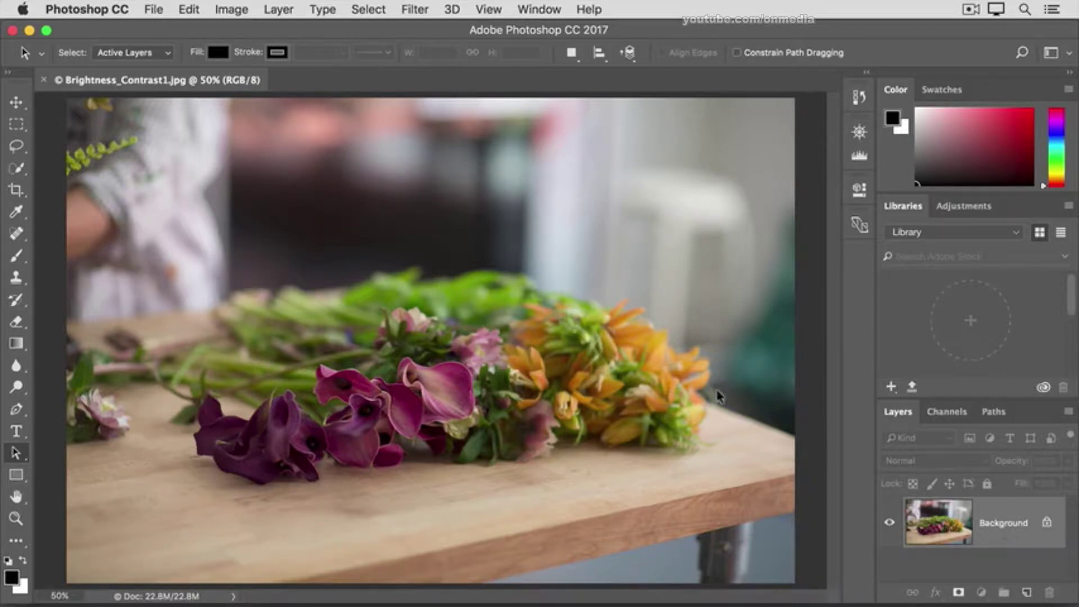
- Open the Brightness/Contrast adjustment from the Image > Adjustments menu
click(232, 11)
mouse_move(259, 55)
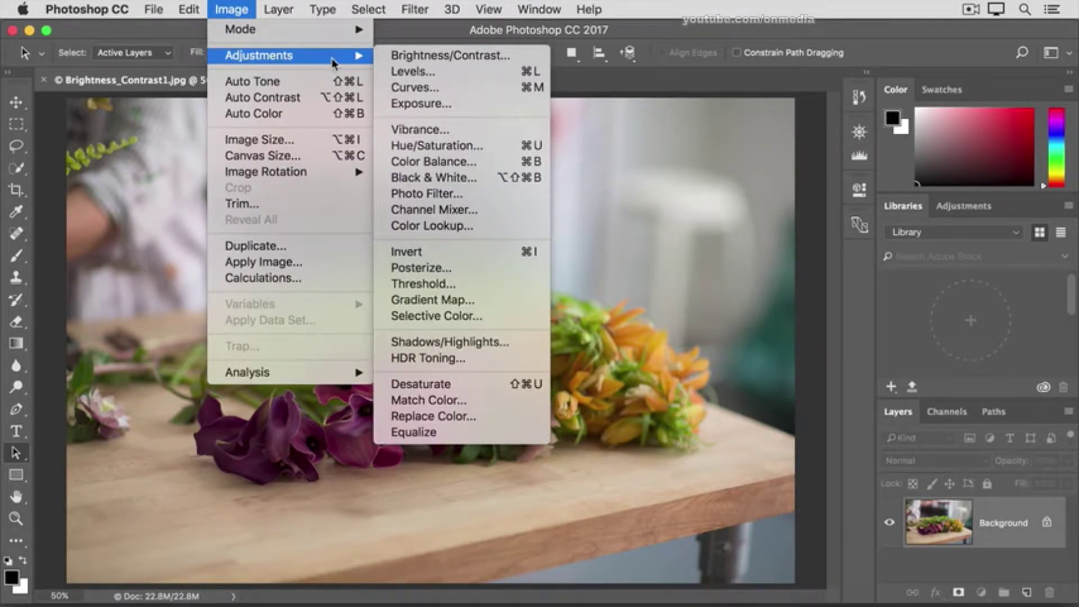
click(385, 56)
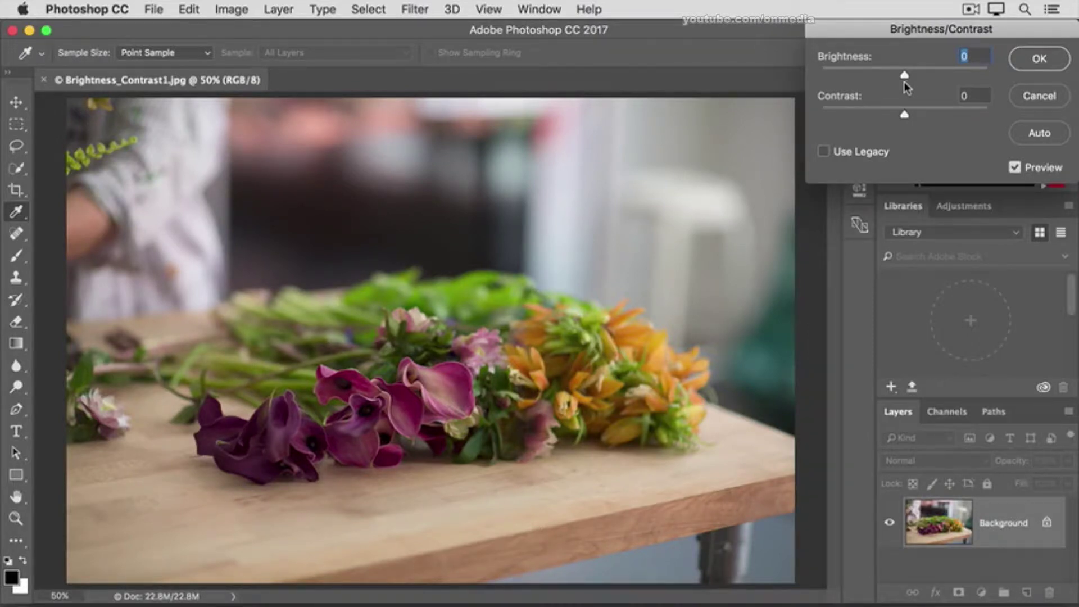
- Raise the brightness slider to 50
mouse_move(904, 76)
mouse_down()
mouse_move(934, 78)
mouse_move(871, 77)
mouse_move(933, 77)
mouse_up()
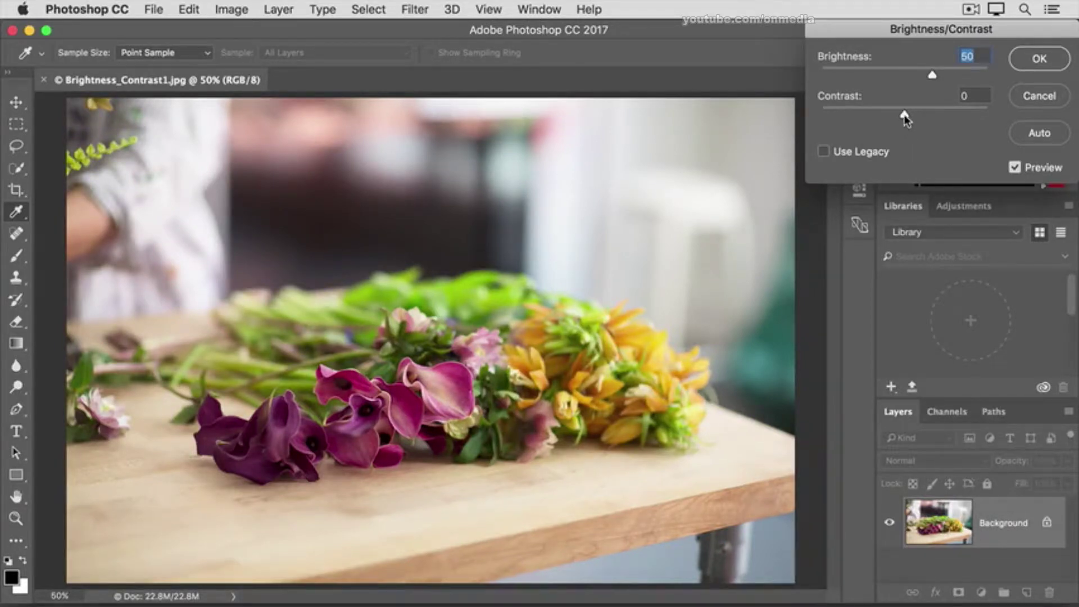
- Push contrast to 100, then pull it down to -50
drag(905, 115, 986, 114)
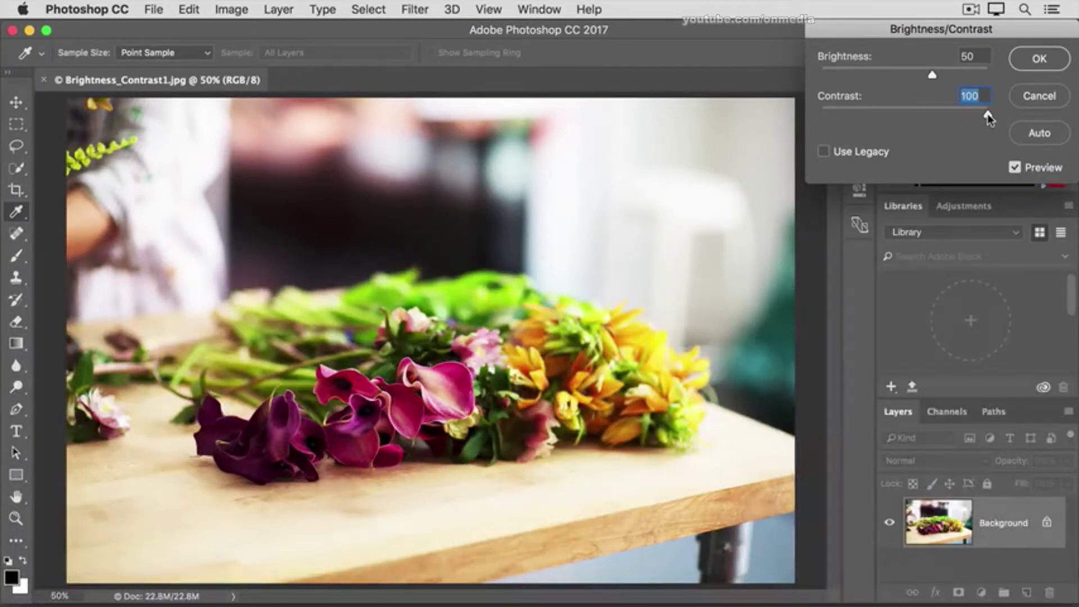
drag(988, 112, 818, 112)
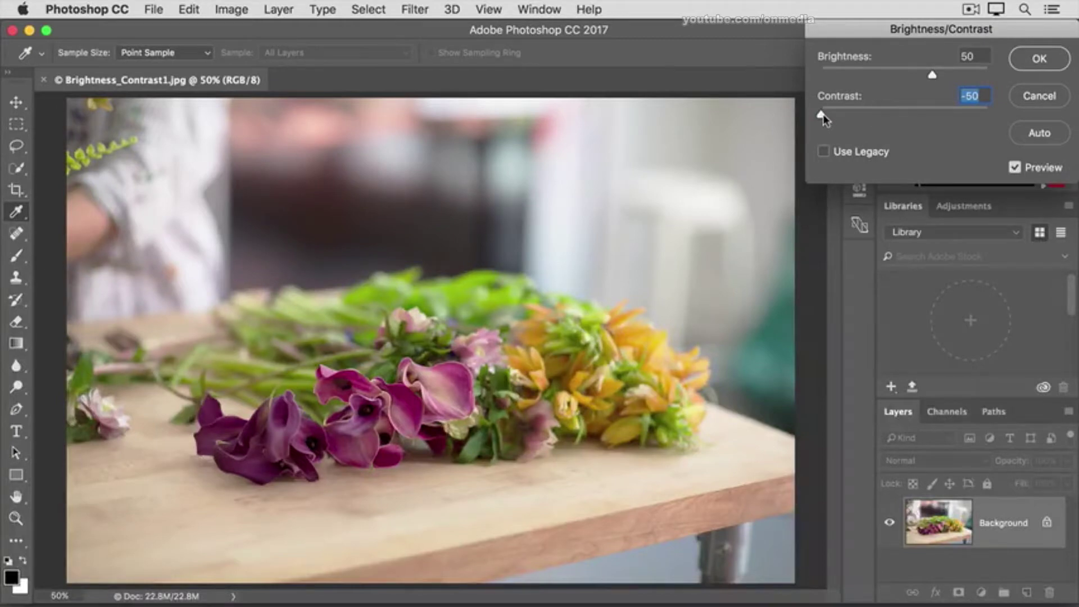
- Reset contrast to 0, then raise it to 16
click(981, 95)
double_click(979, 96)
text(0)
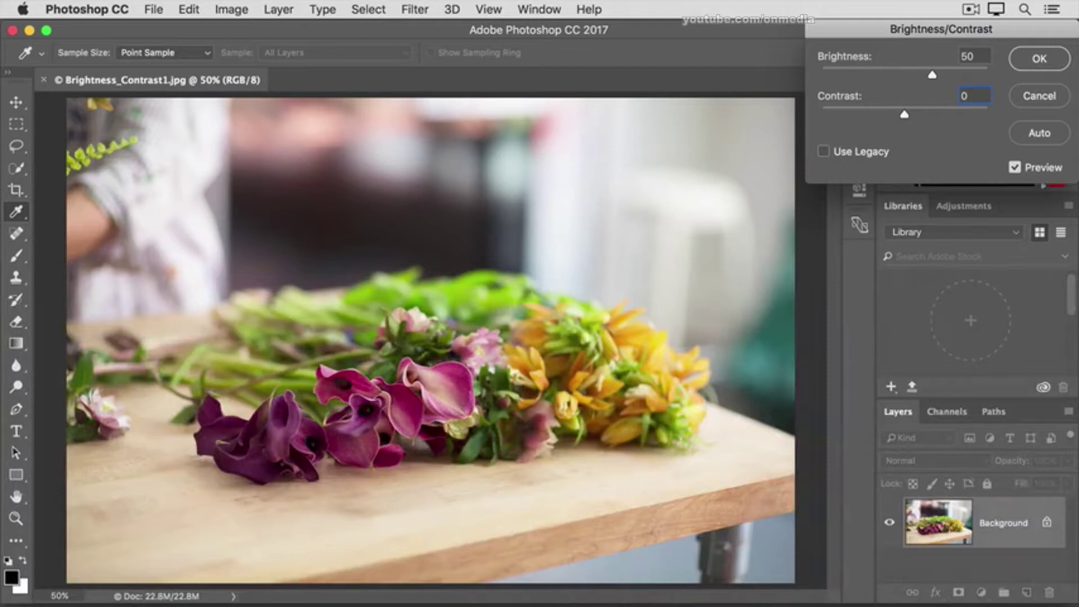
drag(905, 114, 921, 115)
- Toggle Preview off and on to compare, then confirm with OK
click(1016, 168)
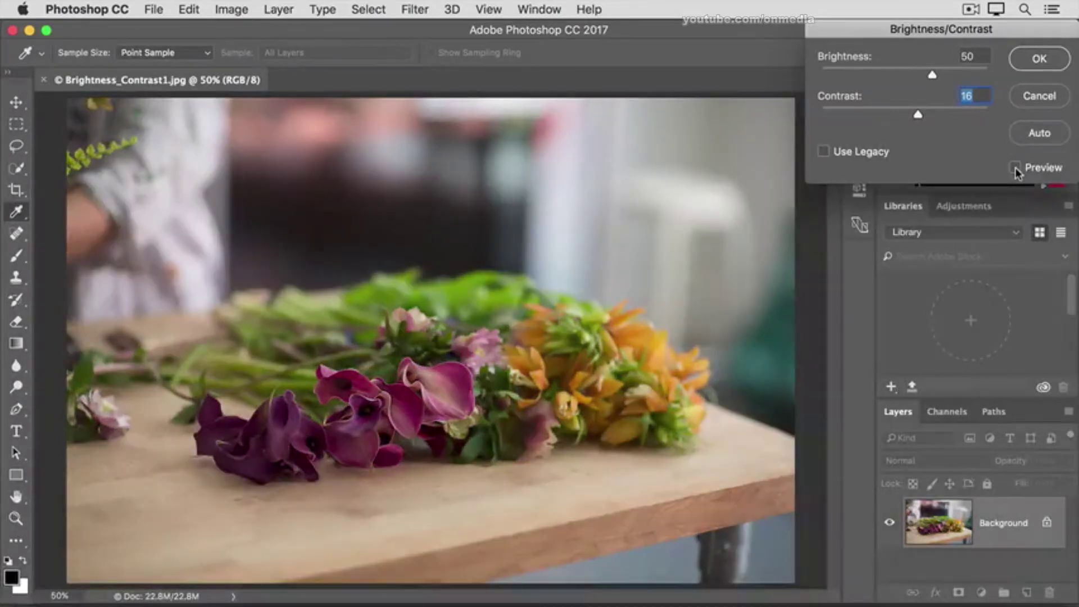
click(1016, 168)
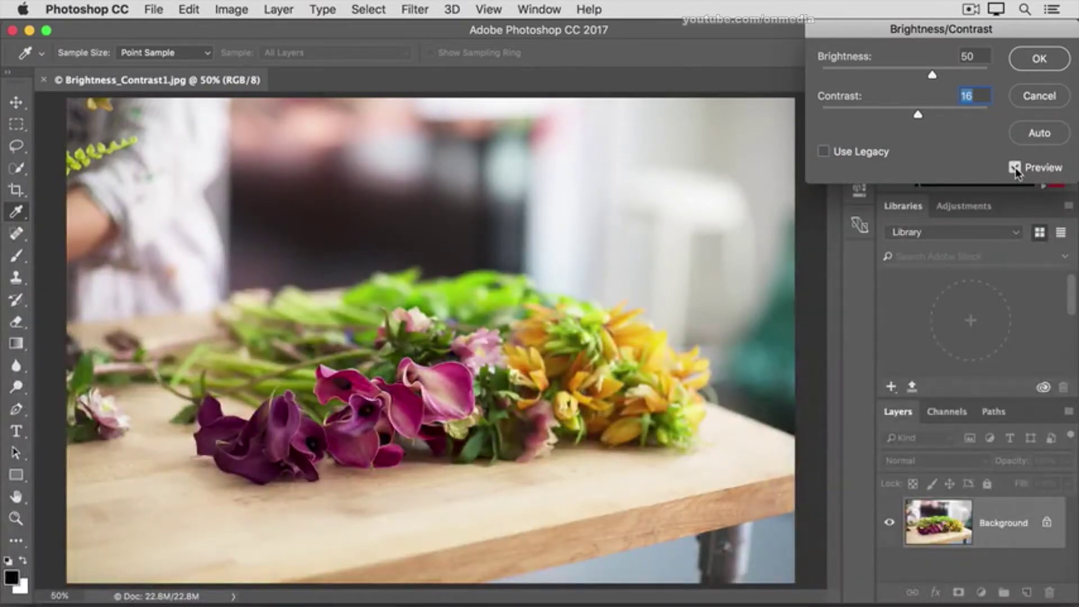
click(1039, 59)
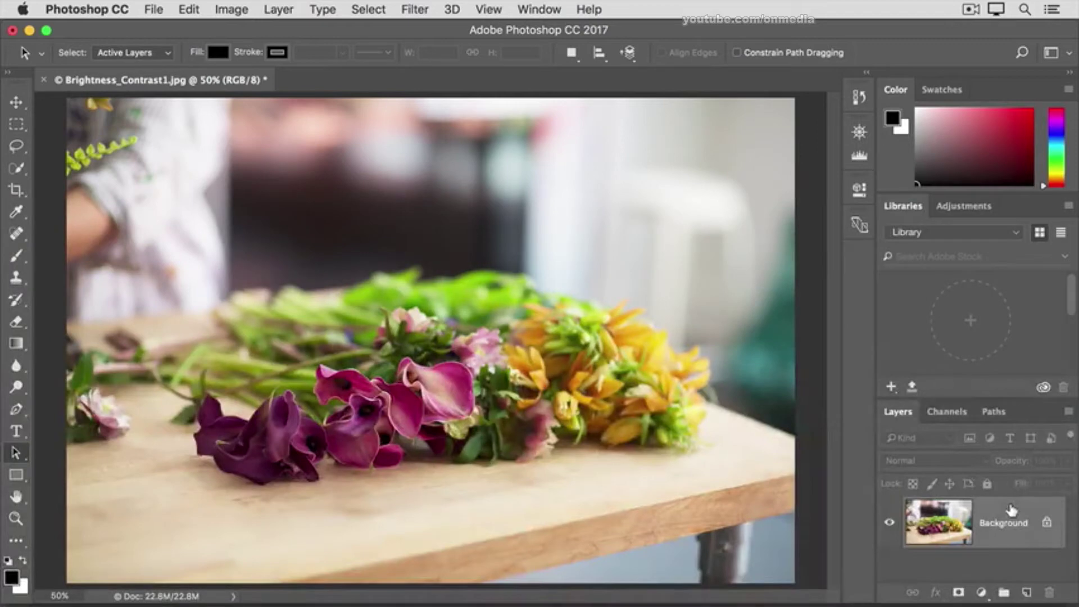
- Save As with the name Brightness_Contrast1-edited.jpg
click(154, 9)
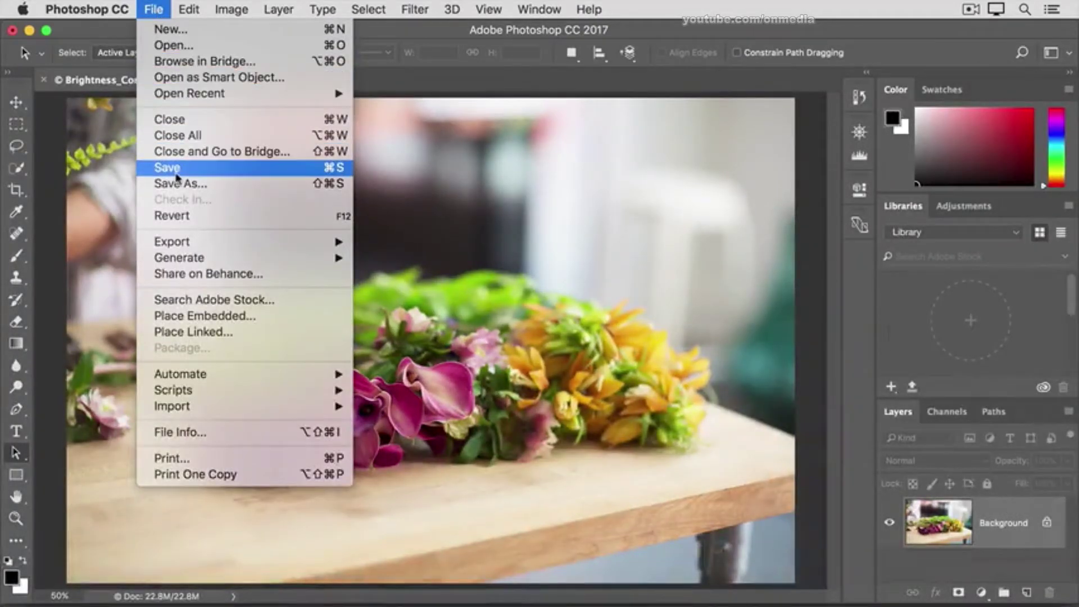
click(215, 185)
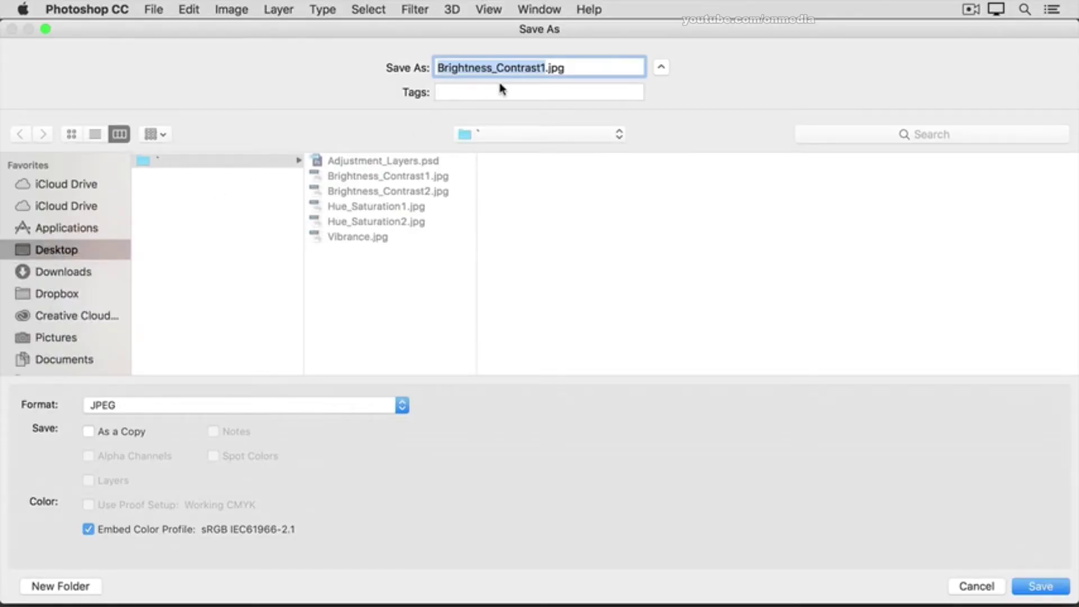
click(546, 67)
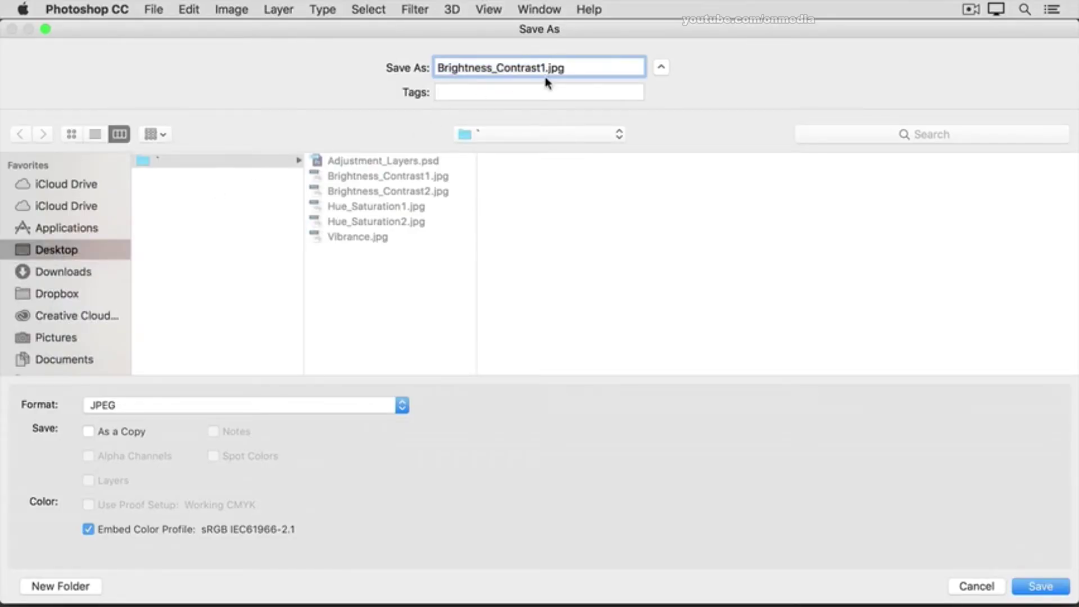
text(-edited)
click(1034, 587)
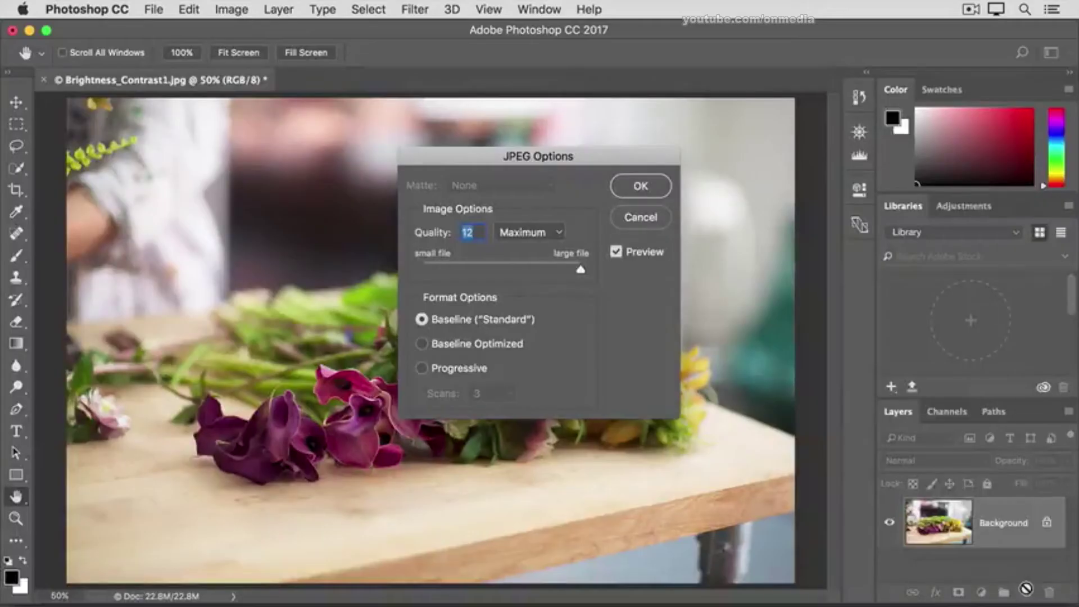
- Accept JPEG Options at Quality 12 (Maximum)
click(641, 186)
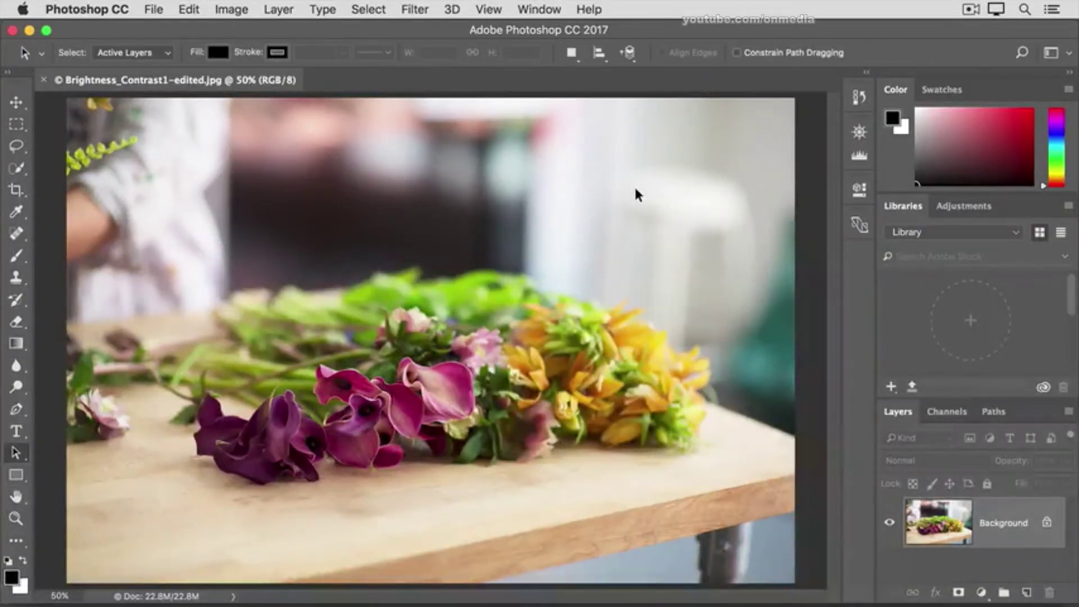